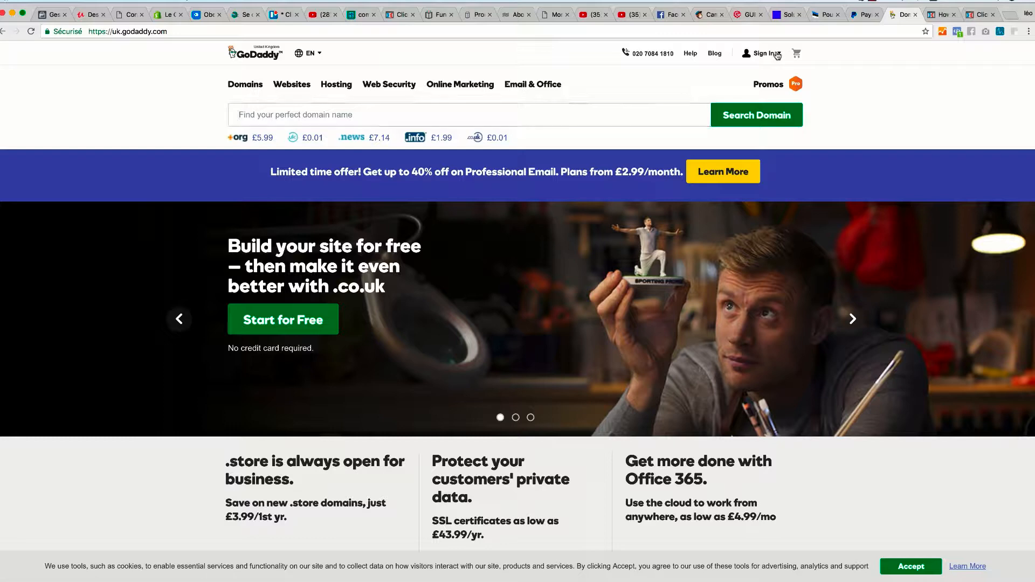
Sign in to the GoDaddy account and open its list of products
{"action": "left_click", "coordinate": [776, 53]}
{"action": "left_click", "coordinate": [668, 155]}
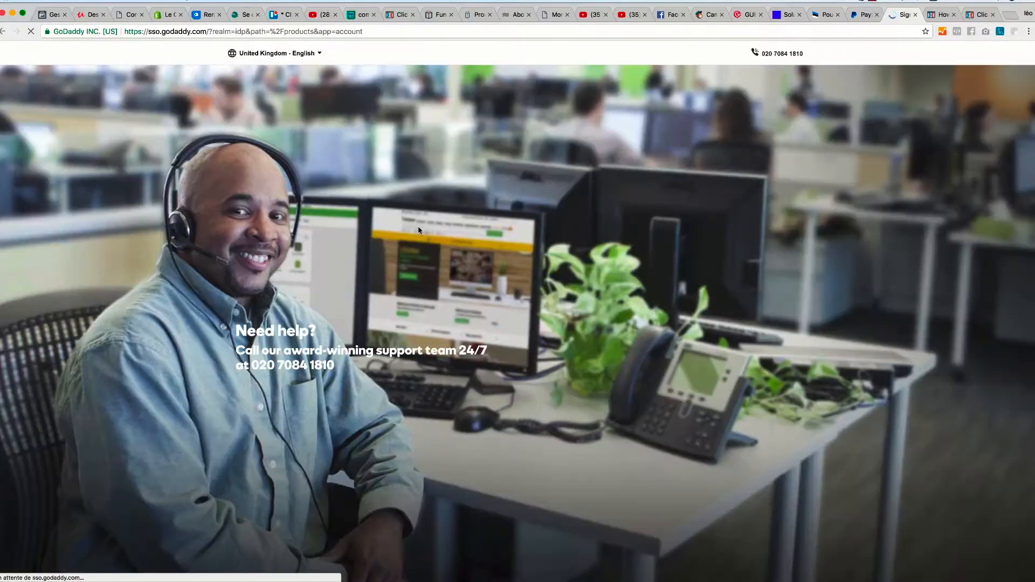
{"action": "left_click", "coordinate": [660, 315]}
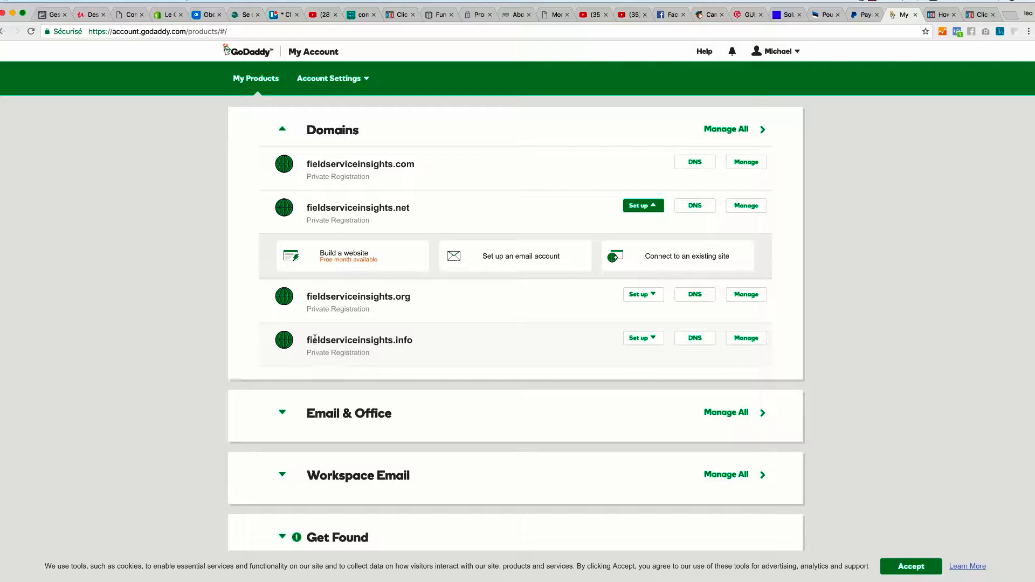
Copy the domain name fieldserviceinsights.info and open that domain's DNS management
{"action": "left_click_drag", "start_coordinate": [306, 340], "coordinate": [430, 346]}
{"action": "key", "text": "super+c"}
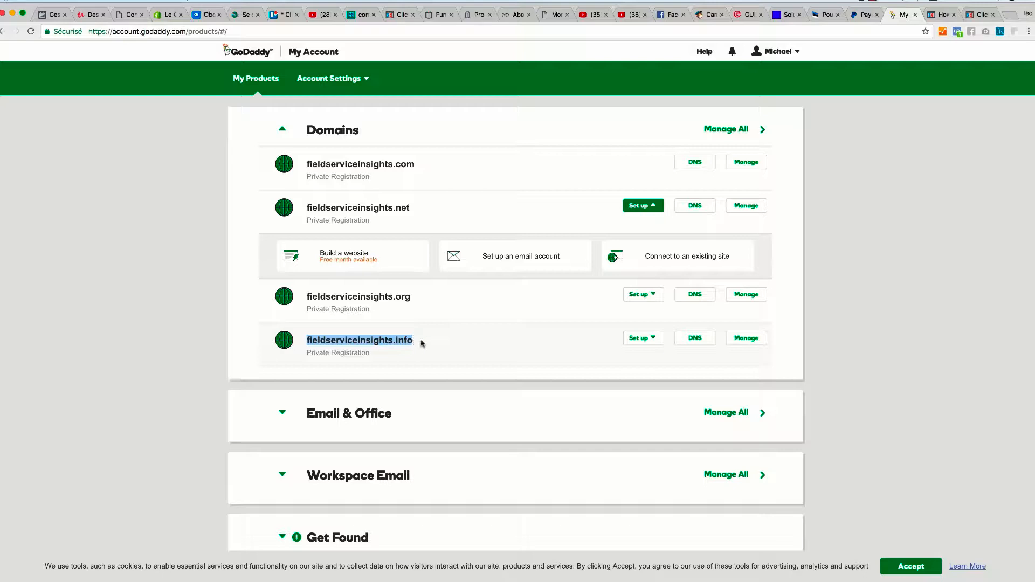
{"action": "left_click", "coordinate": [687, 341]}
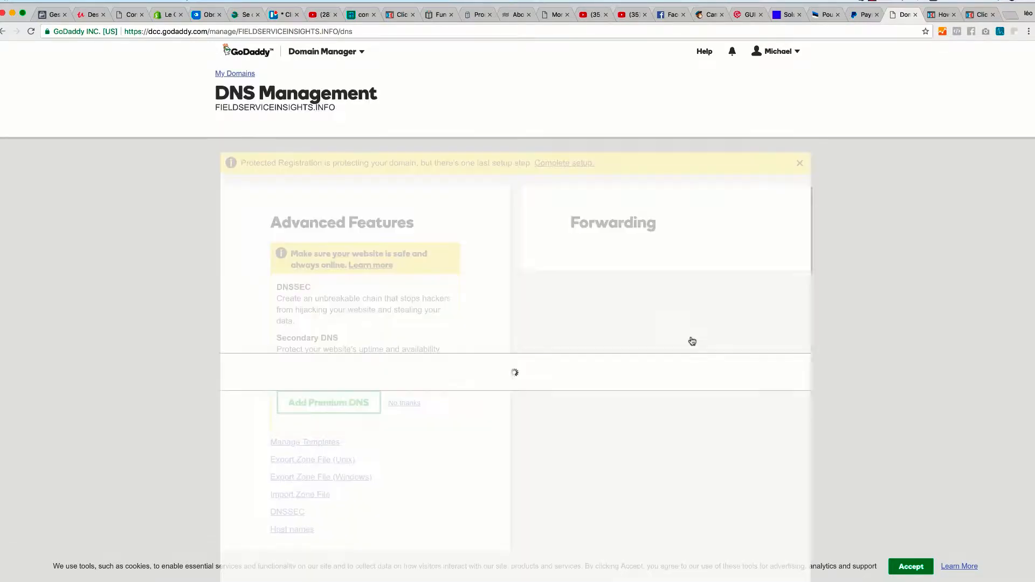
{"action": "scroll", "coordinate": [156, 336], "scroll_direction": "down", "scroll_amount": 2}
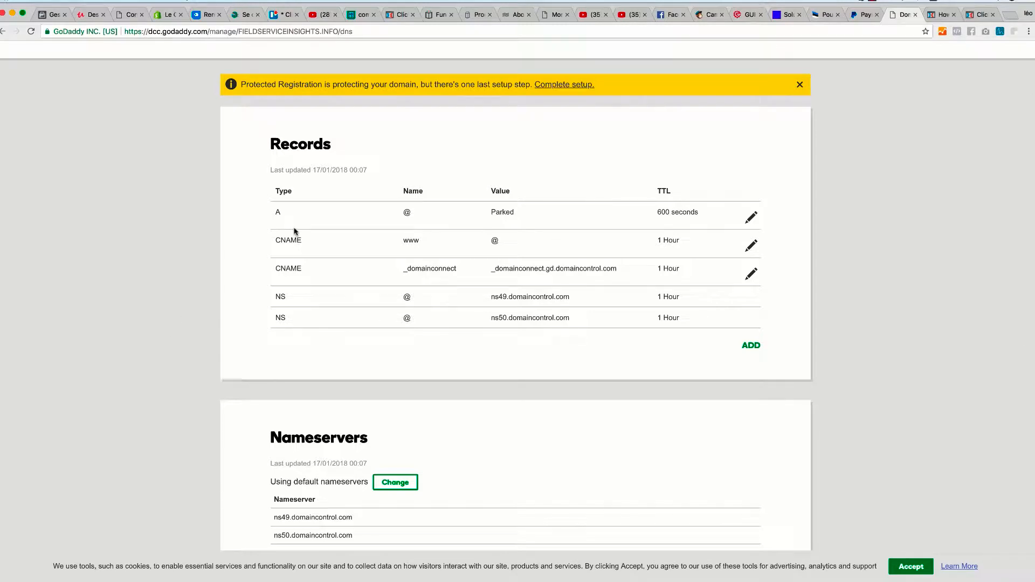
Edit the www CNAME record so that it points to target.clickfunnels.com, and save it
{"action": "left_click_drag", "start_coordinate": [274, 240], "coordinate": [311, 244]}
{"action": "left_click_drag", "start_coordinate": [489, 241], "coordinate": [507, 244]}
{"action": "left_click", "coordinate": [752, 248]}
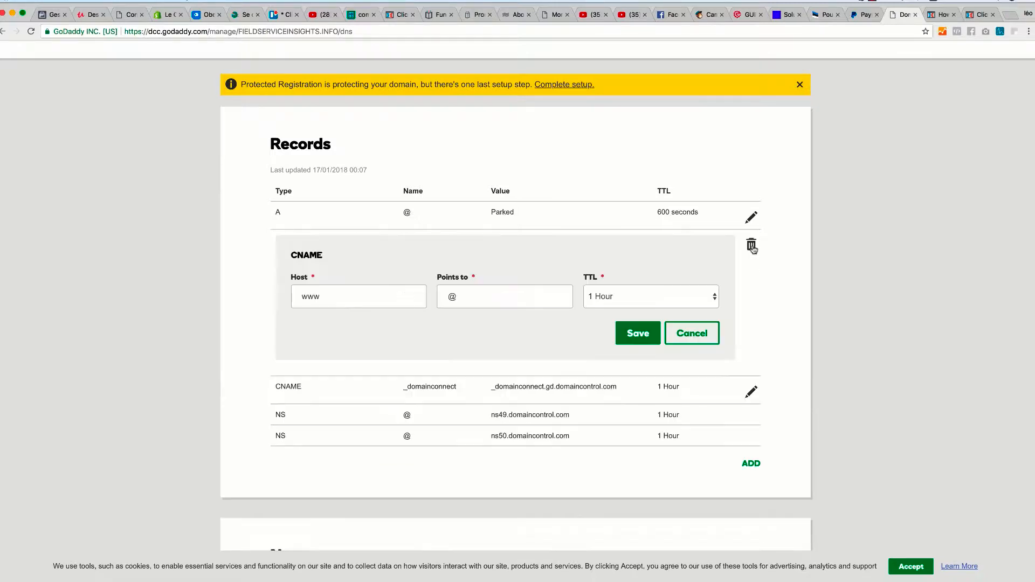
{"action": "left_click_drag", "start_coordinate": [464, 296], "coordinate": [435, 300]}
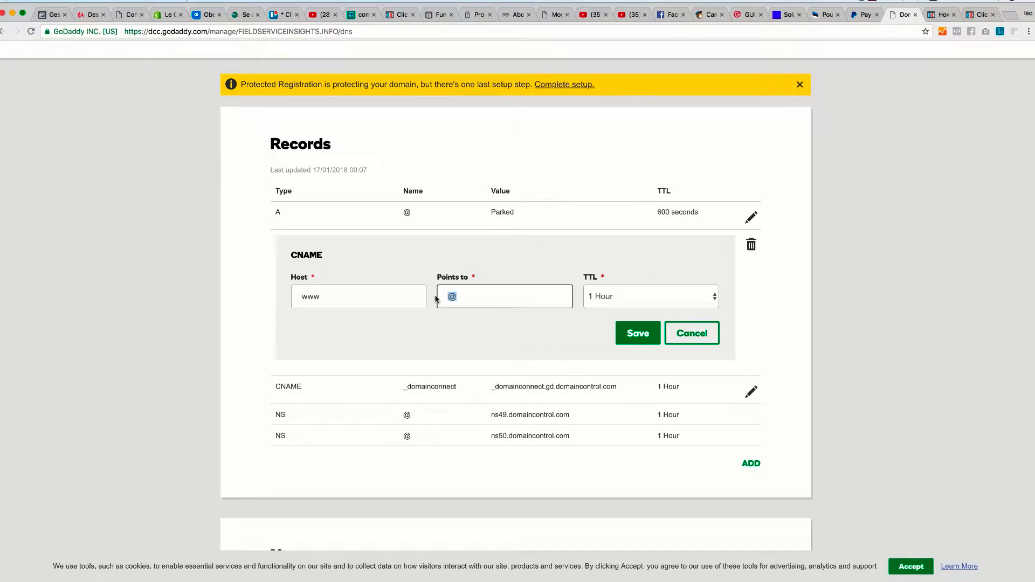
{"action": "type", "text": "target.clickfunnels.com"}
{"action": "left_click", "coordinate": [636, 343]}
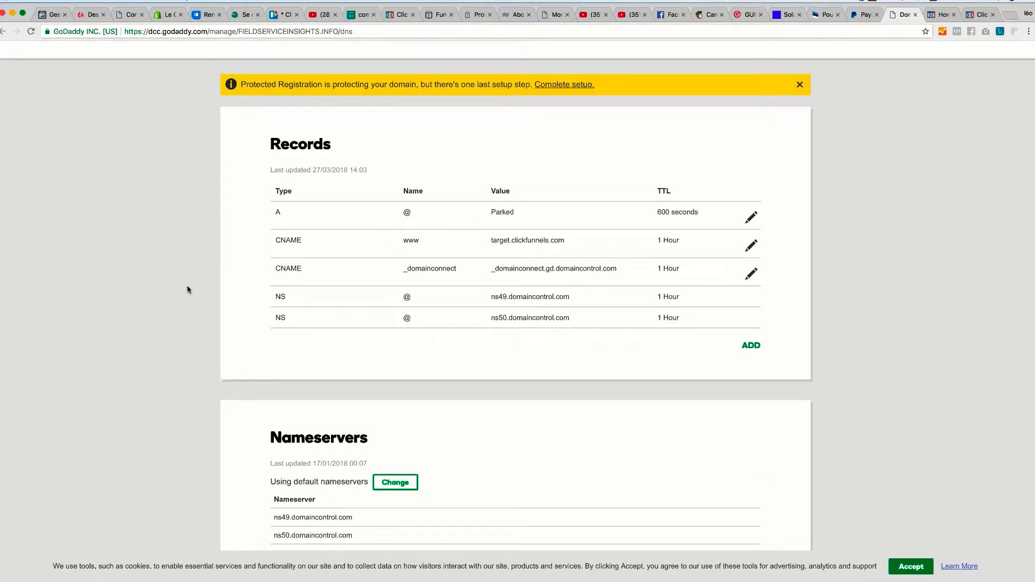
{"action": "scroll", "coordinate": [188, 291], "scroll_direction": "down", "scroll_amount": 5}
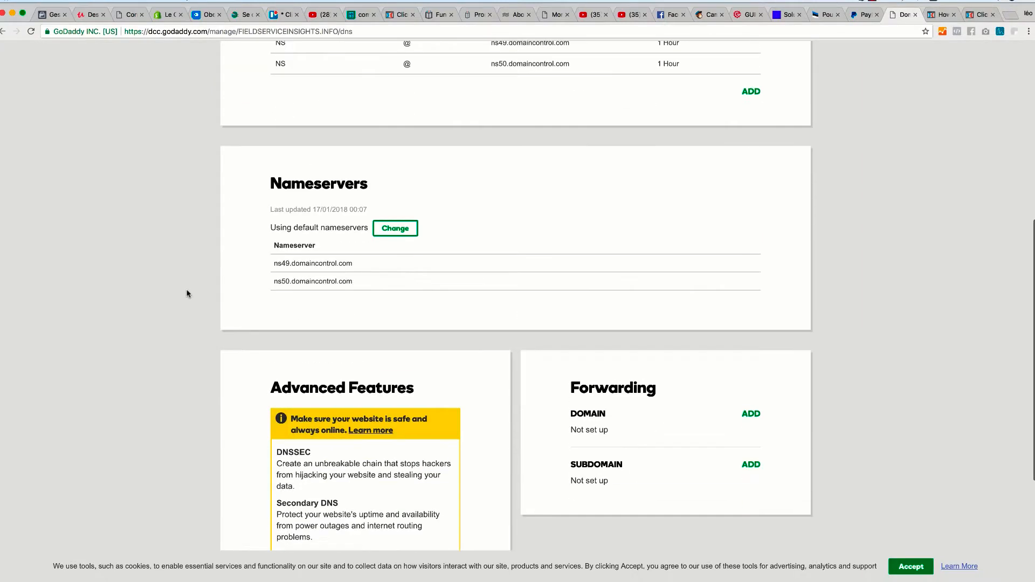
{"action": "scroll", "coordinate": [188, 294], "scroll_direction": "down", "scroll_amount": 1}
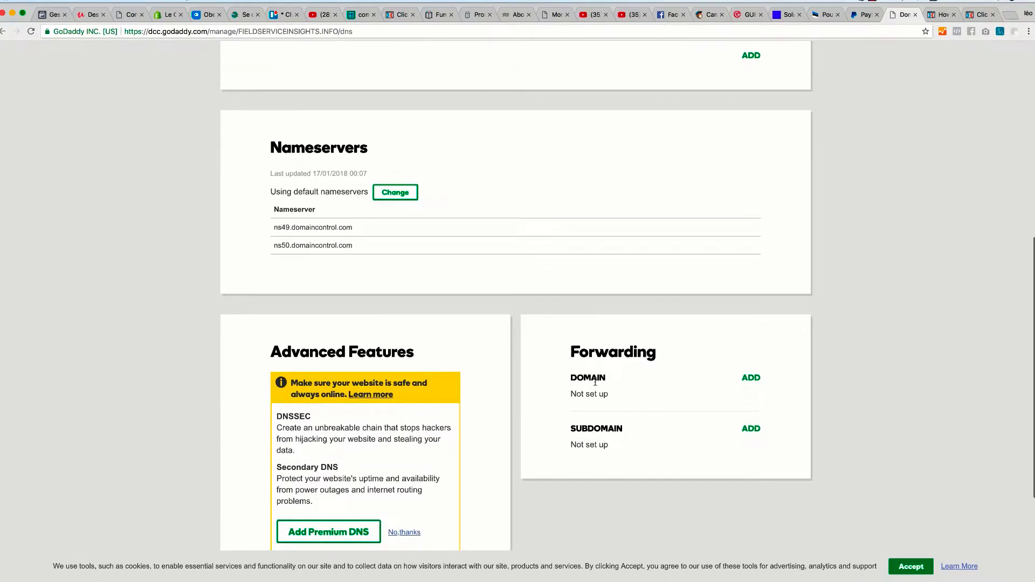
{"action": "left_click", "coordinate": [752, 379]}
{"action": "scroll", "coordinate": [561, 411], "scroll_direction": "down", "scroll_amount": 2}
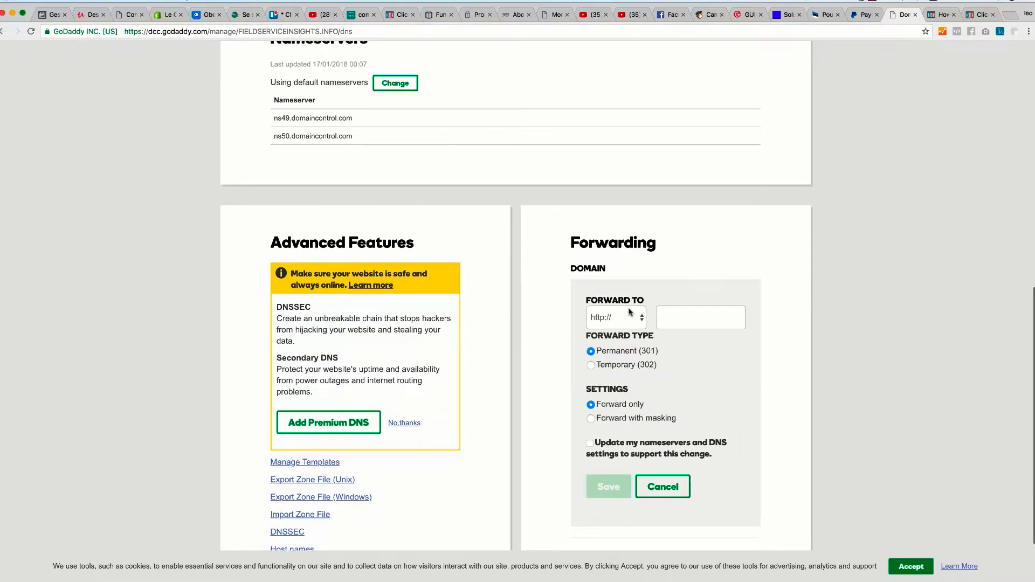
{"action": "left_click", "coordinate": [641, 320]}
{"action": "left_click", "coordinate": [615, 328]}
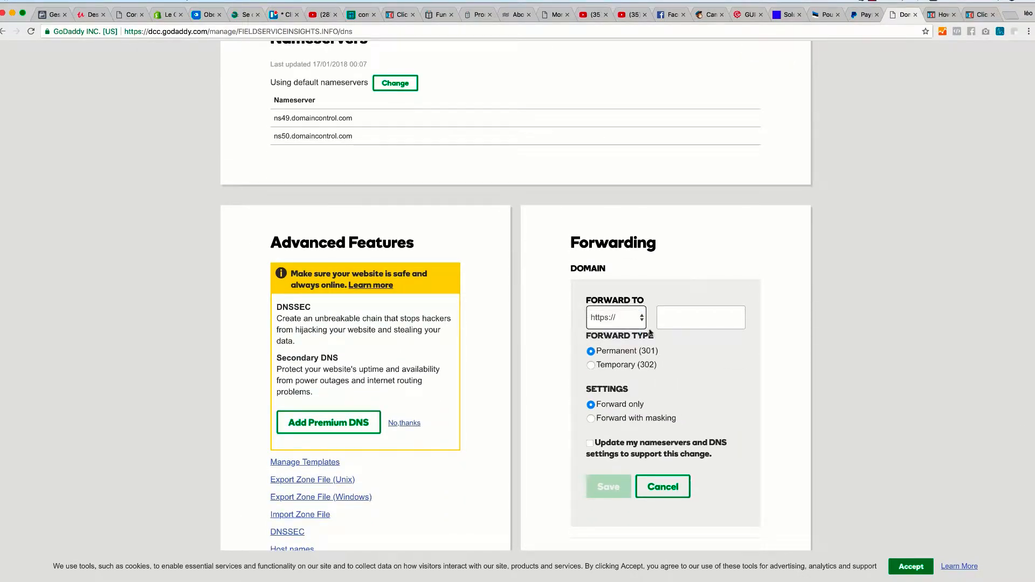
{"action": "left_click", "coordinate": [698, 321]}
{"action": "key", "text": "super+v"}
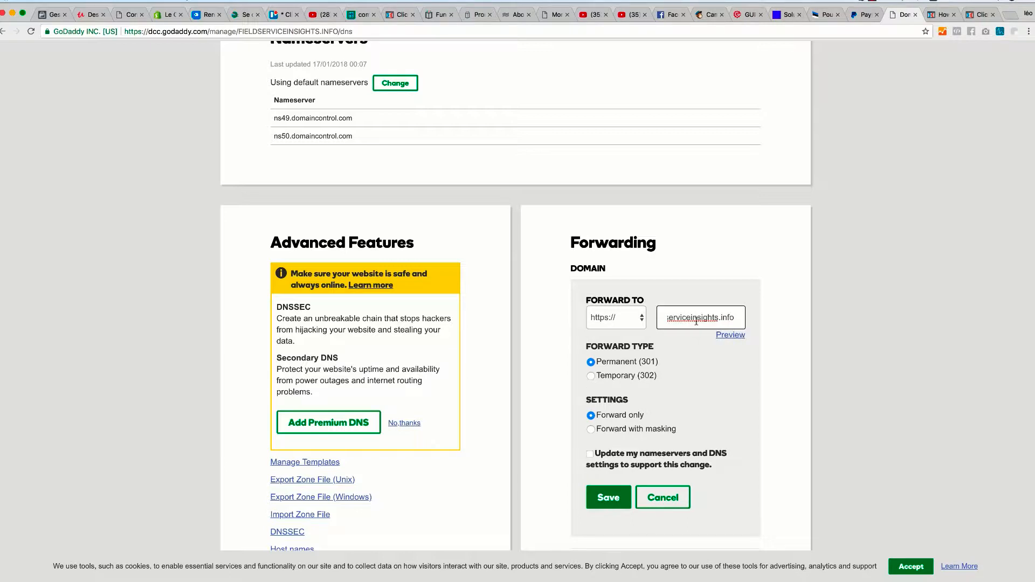
{"action": "left_click", "coordinate": [695, 369]}
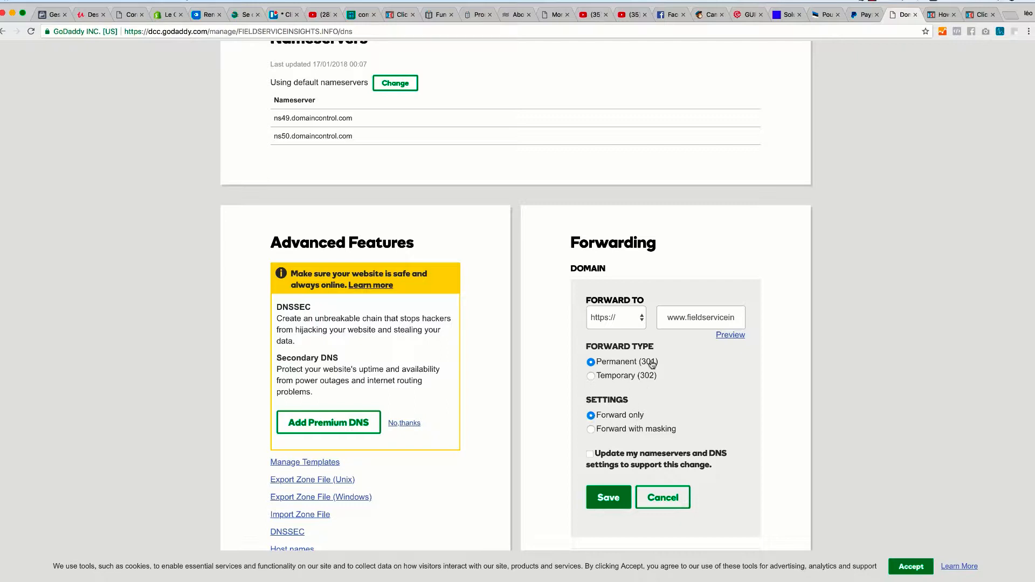
Allow the forwarding to update the nameservers and DNS settings, and save it
{"action": "left_click", "coordinate": [590, 454]}
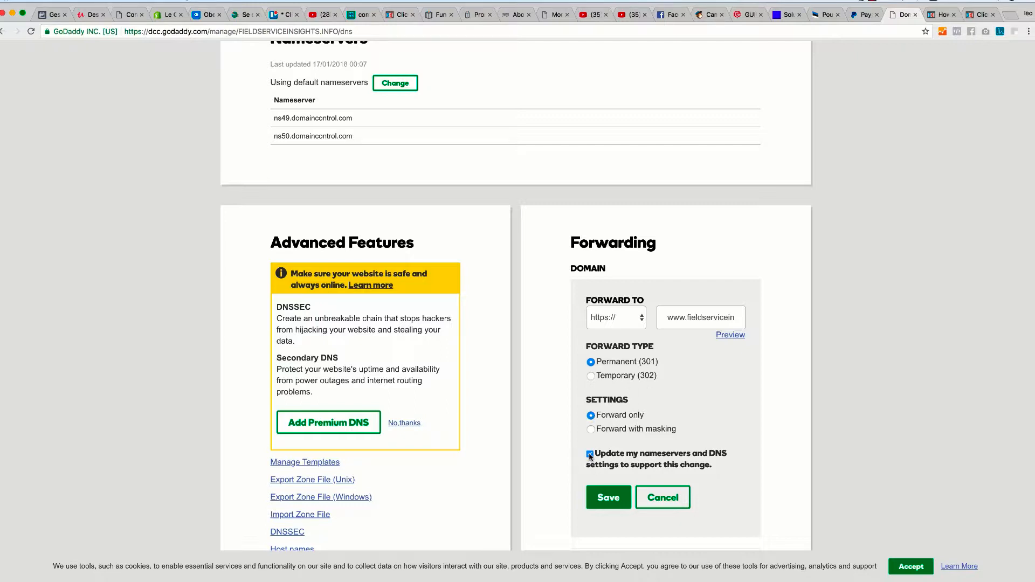
{"action": "left_click", "coordinate": [608, 498]}
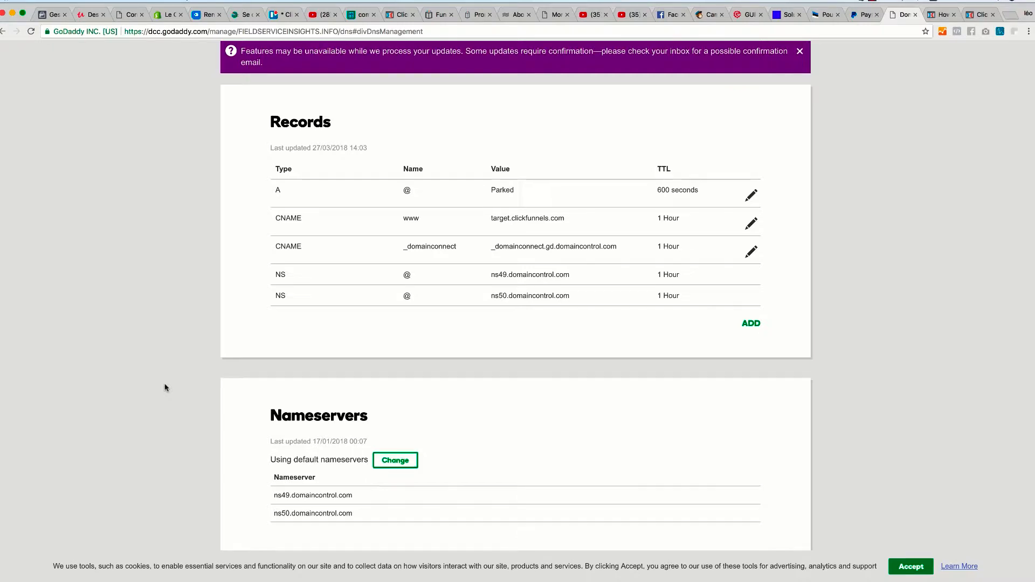
{"action": "scroll", "coordinate": [165, 387], "scroll_direction": "up", "scroll_amount": 3}
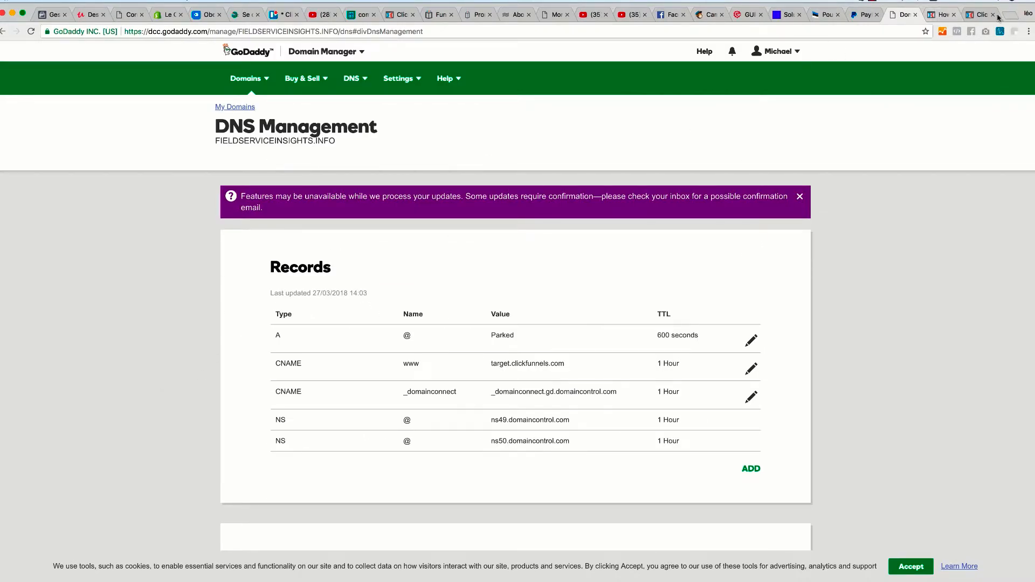
{"action": "left_click", "coordinate": [978, 15]}
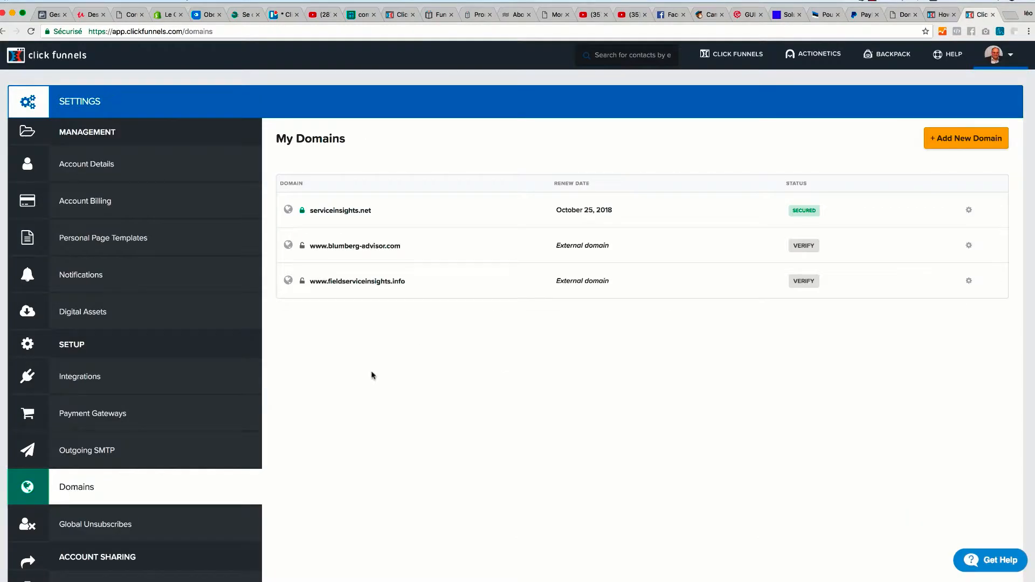
{"action": "left_click_drag", "start_coordinate": [308, 281], "coordinate": [412, 286]}
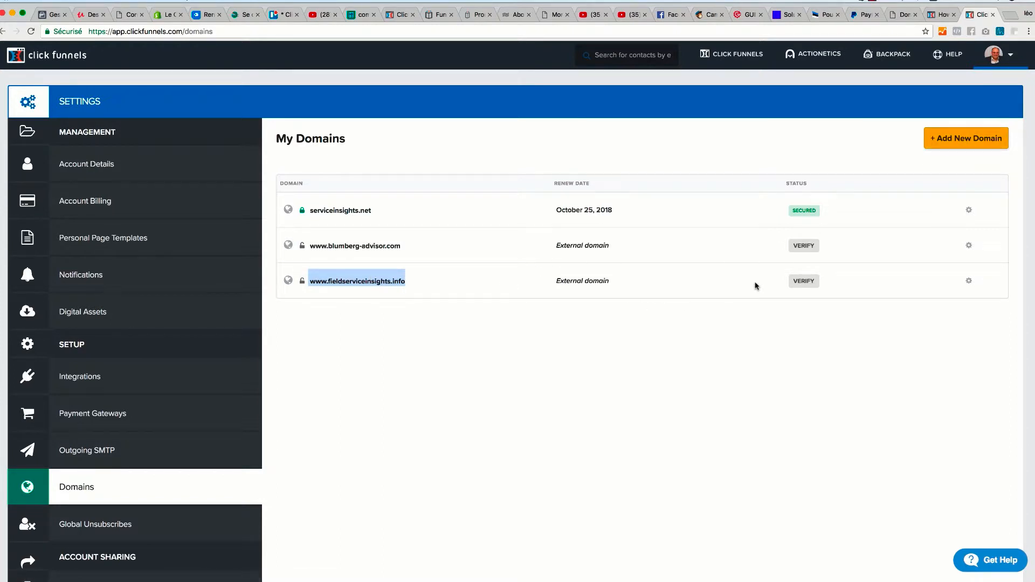
{"action": "left_click", "coordinate": [971, 144]}
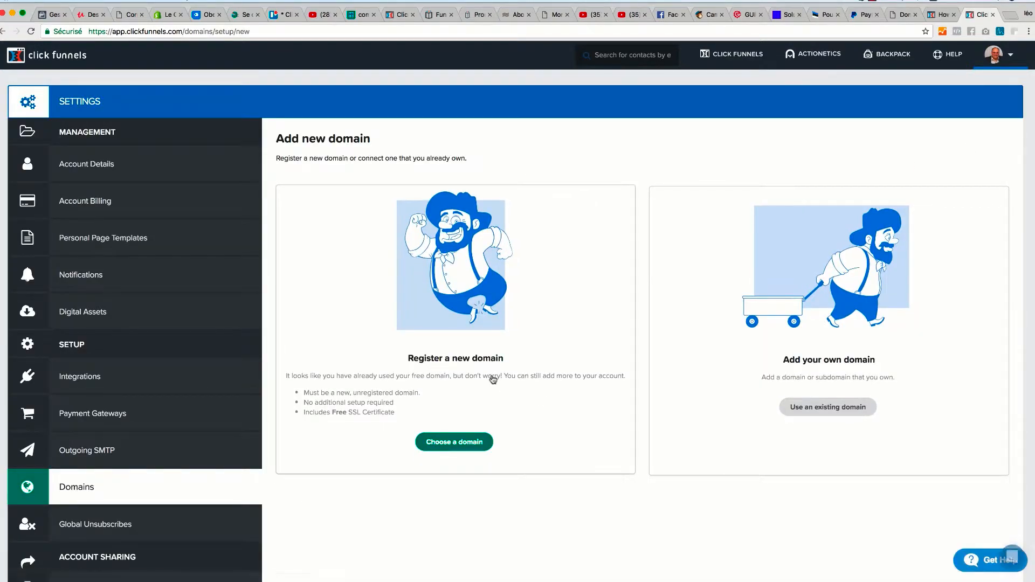
{"action": "left_click", "coordinate": [831, 412]}
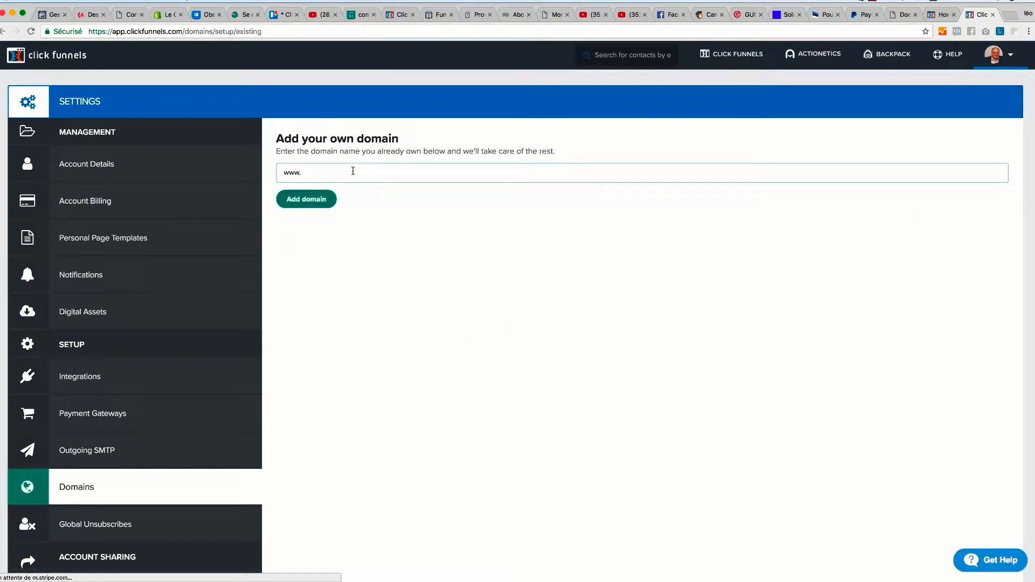
{"action": "type", "text": "in"}
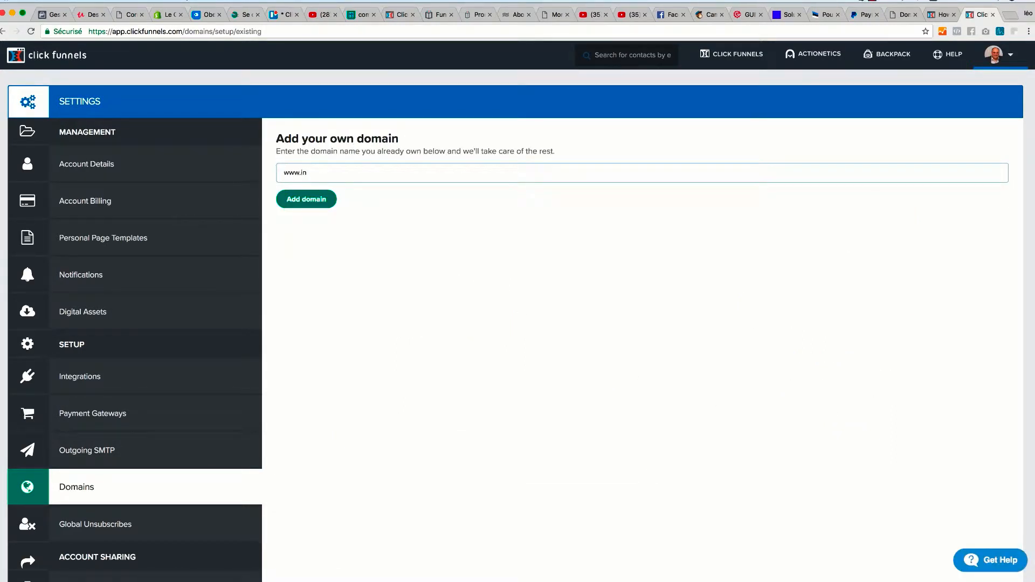
{"action": "type", "text": "sight"}
{"action": "type", "text": "sfield"}
{"action": "left_click", "coordinate": [317, 200]}
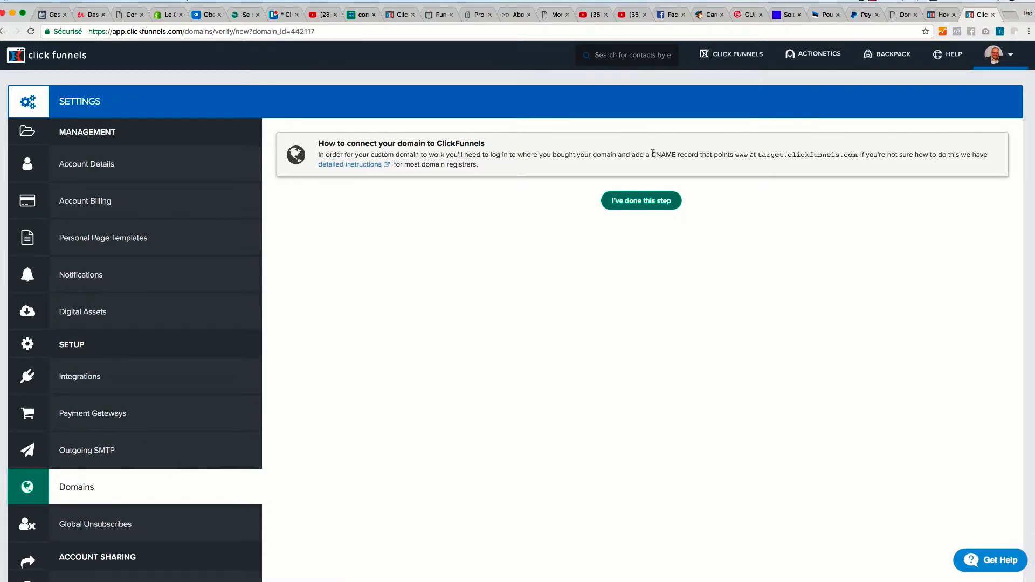
Review the CNAME instruction for target.clickfunnels.com and confirm that this connection step is done
{"action": "left_click_drag", "start_coordinate": [652, 154], "coordinate": [864, 153]}
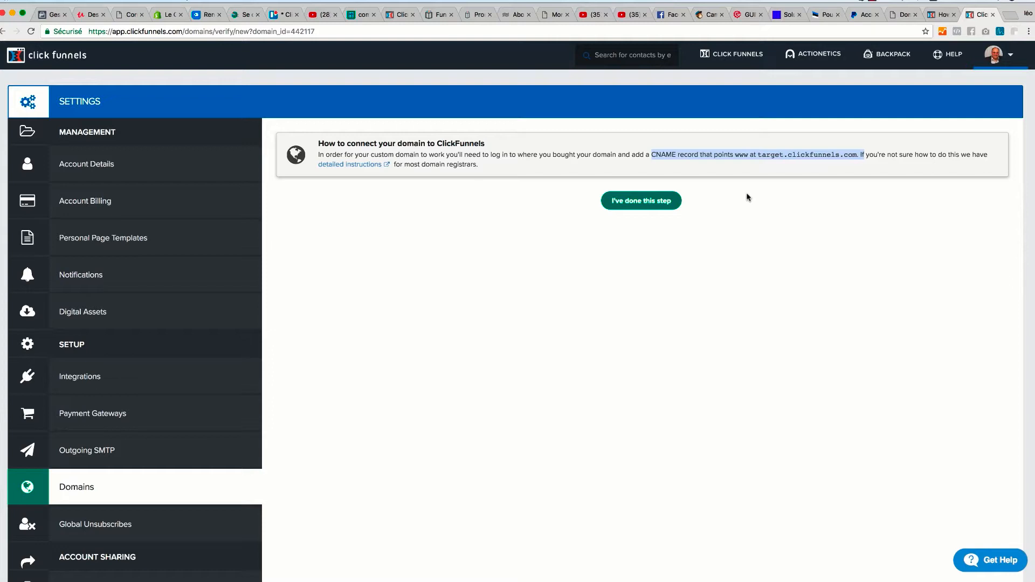
{"action": "left_click", "coordinate": [681, 255]}
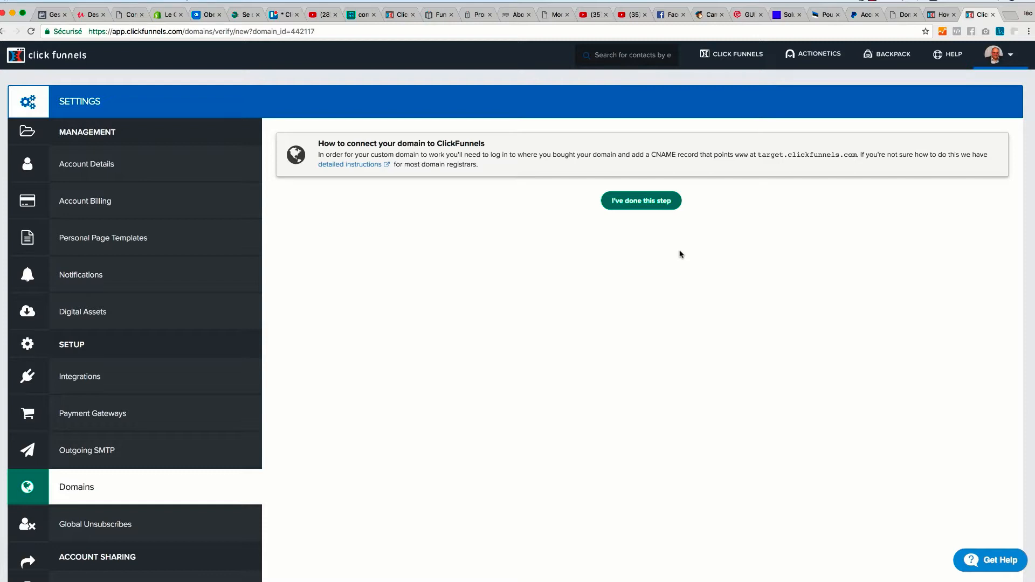
{"action": "left_click", "coordinate": [641, 208]}
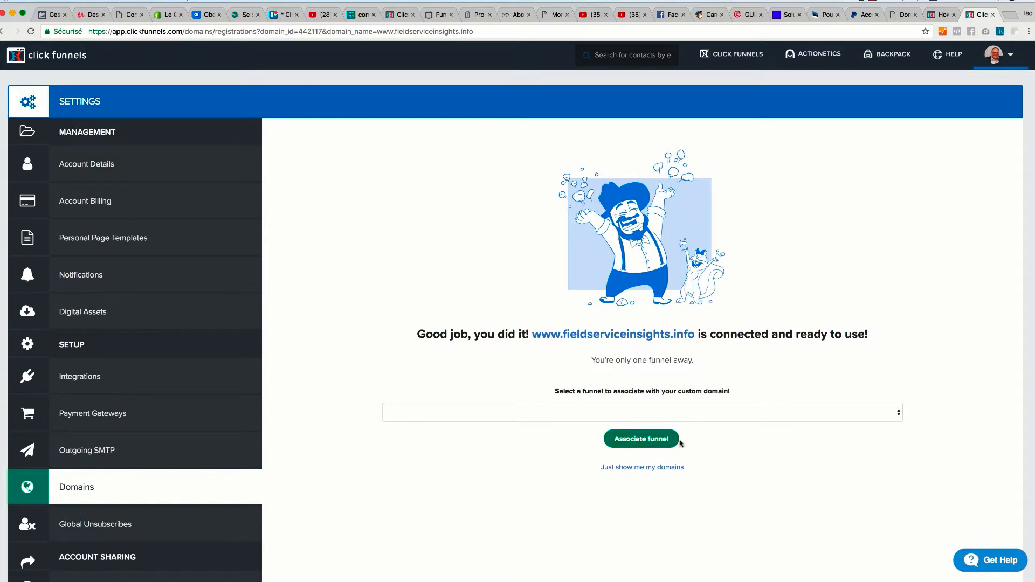
Associate the Field Insights Services funnel with the custom domain
{"action": "left_click", "coordinate": [833, 414]}
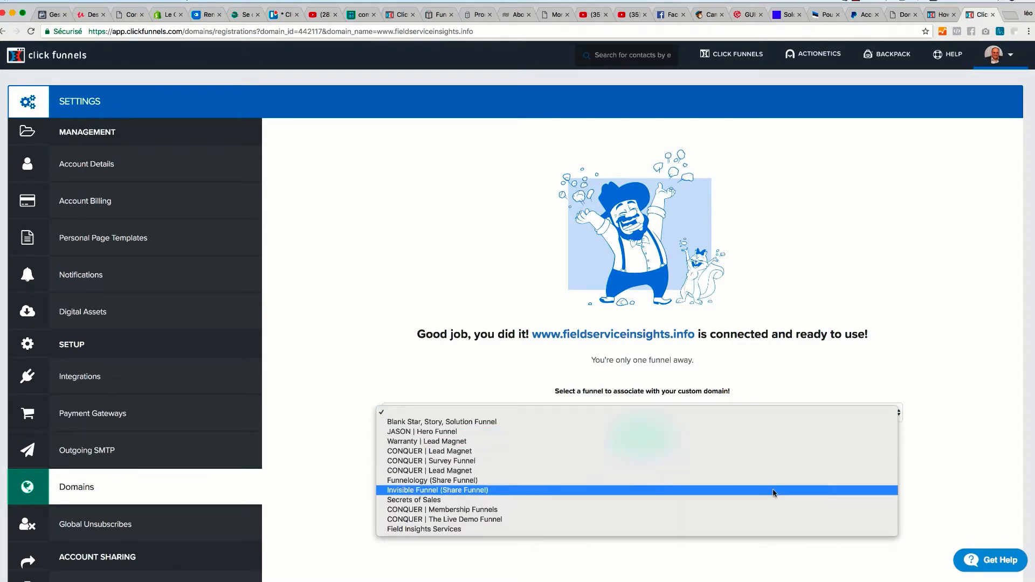
{"action": "left_click", "coordinate": [754, 534]}
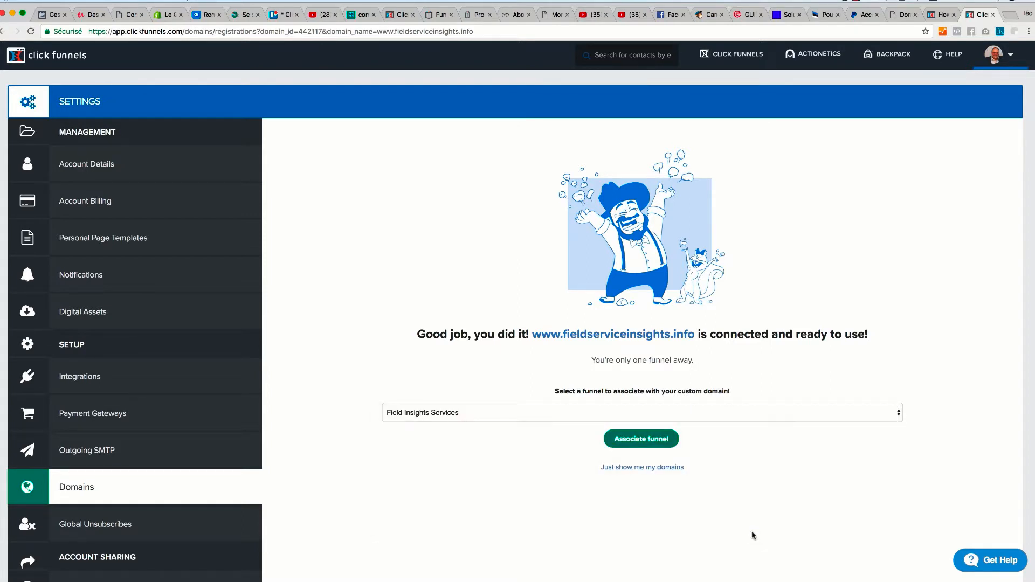
{"action": "left_click", "coordinate": [664, 440]}
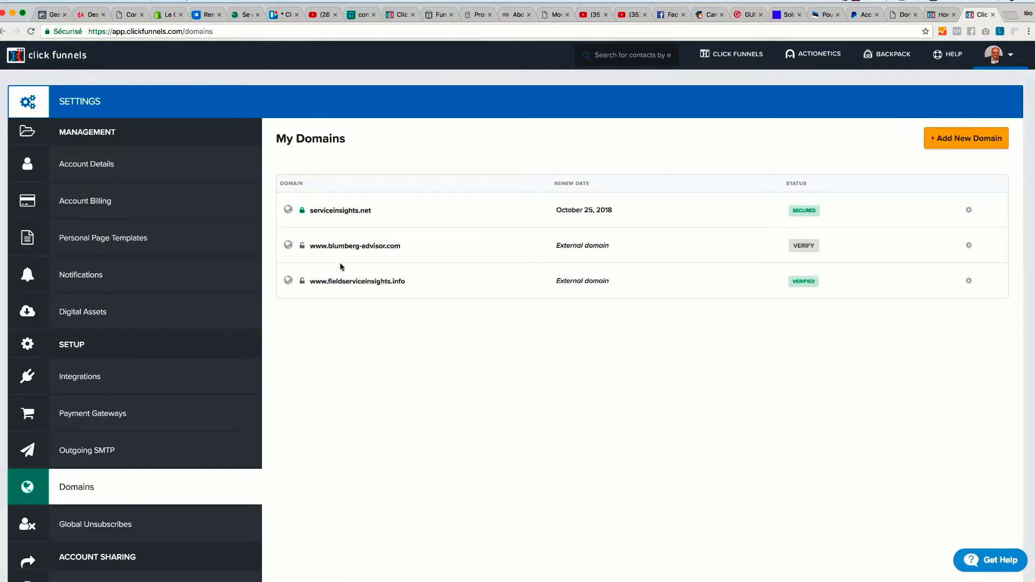
{"action": "mouse_move", "coordinate": [803, 282]}
{"action": "mouse_move", "coordinate": [301, 281]}
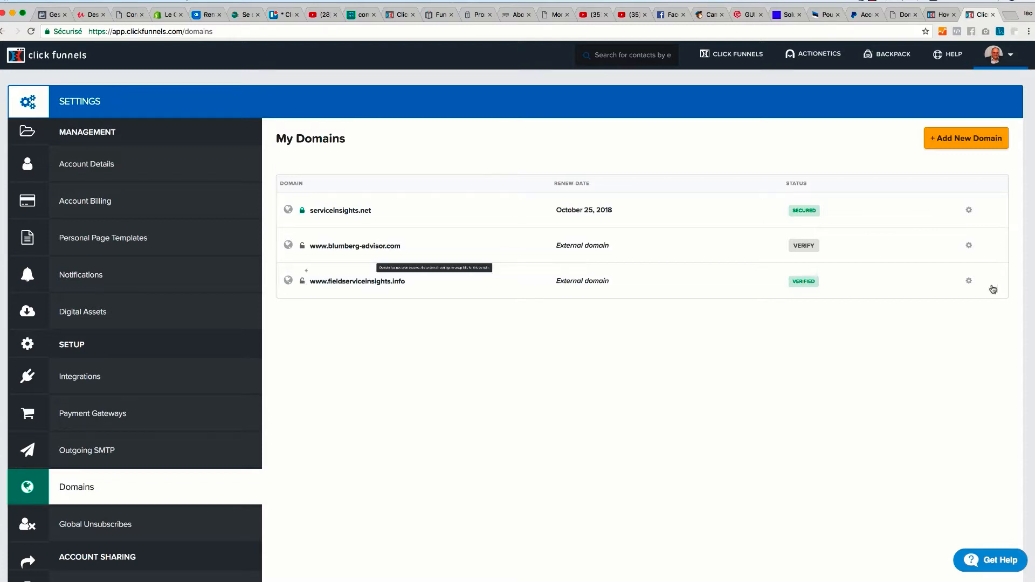
{"action": "left_click", "coordinate": [969, 282]}
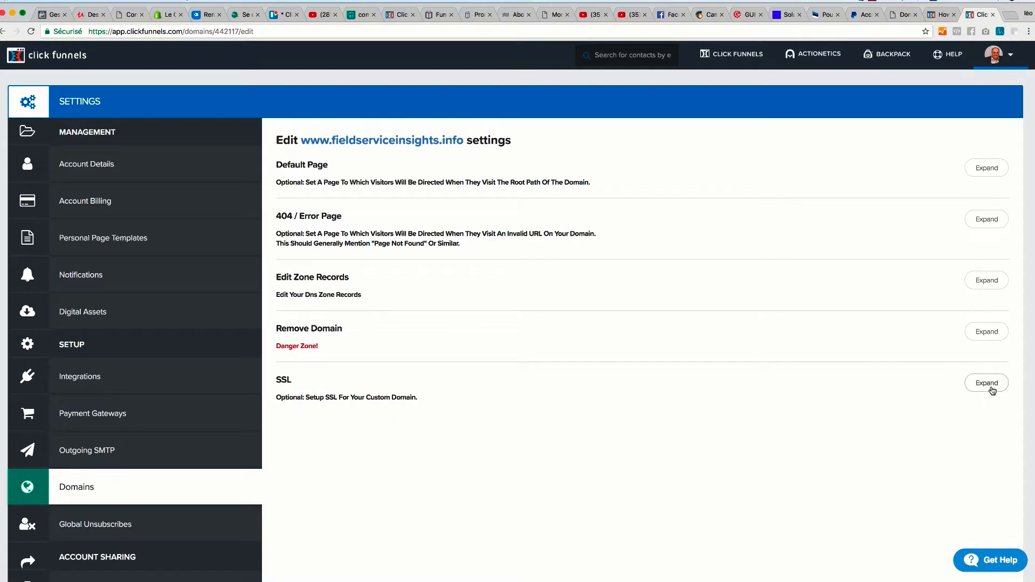
{"action": "left_click", "coordinate": [1009, 389]}
{"action": "left_click", "coordinate": [305, 434]}
{"action": "left_click", "coordinate": [238, 491]}
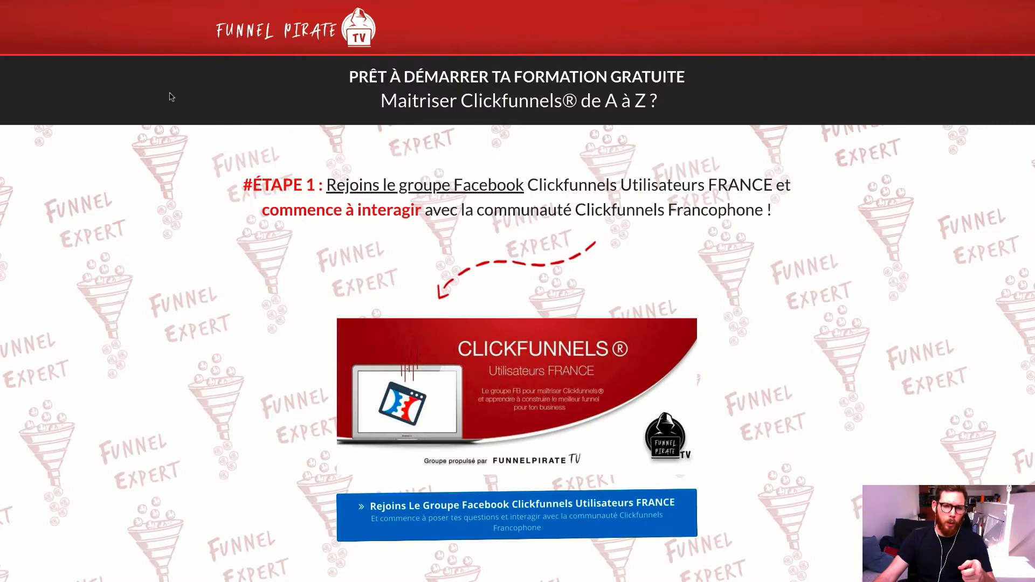
Open the collection of French ClickFunnels funnels from step 2 of the free training page
{"action": "scroll", "coordinate": [62, 241], "scroll_direction": "down", "scroll_amount": 1}
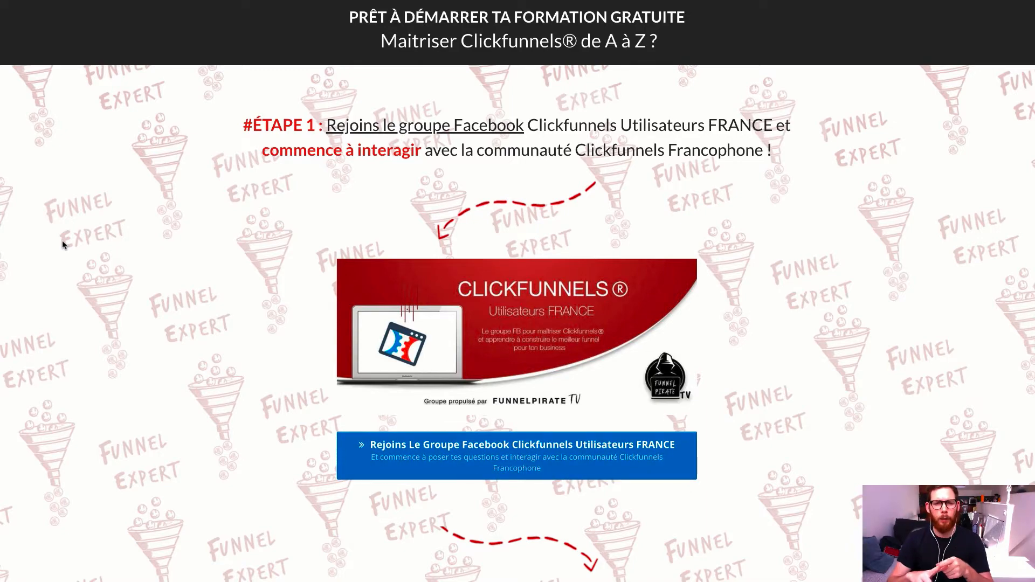
{"action": "scroll", "coordinate": [63, 245], "scroll_direction": "down", "scroll_amount": 10}
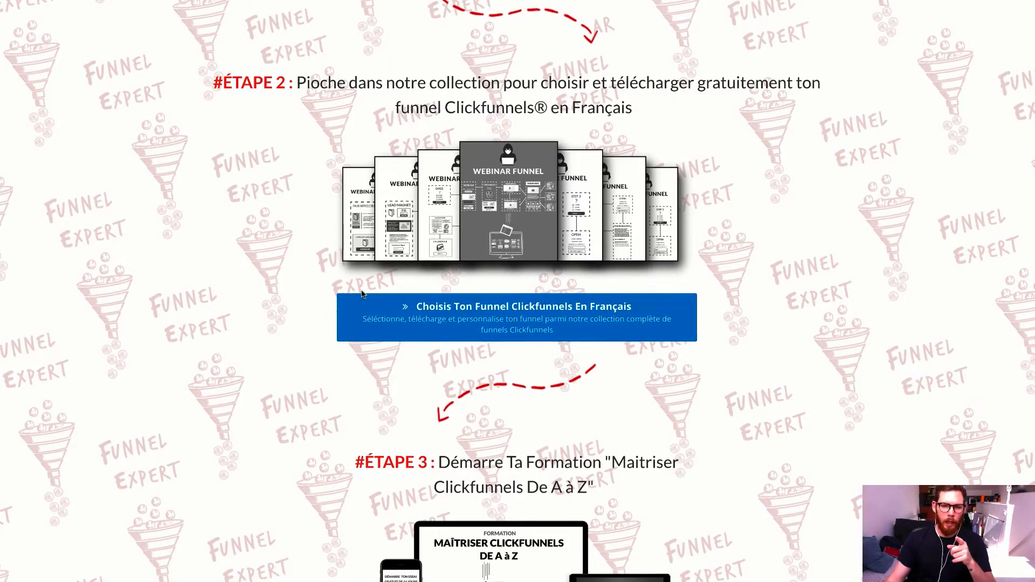
{"action": "left_click", "coordinate": [460, 324]}
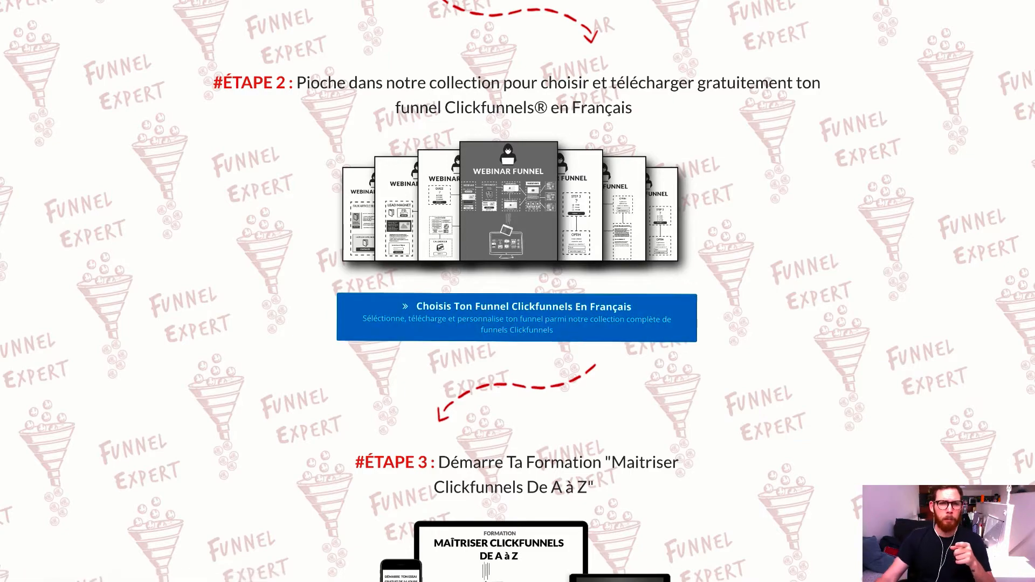
Examine the webinar, opt-in and sales funnels in the French ClickFunnels collection and step 3 of the free training page
{"action": "scroll", "coordinate": [123, 174], "scroll_direction": "down", "scroll_amount": 8}
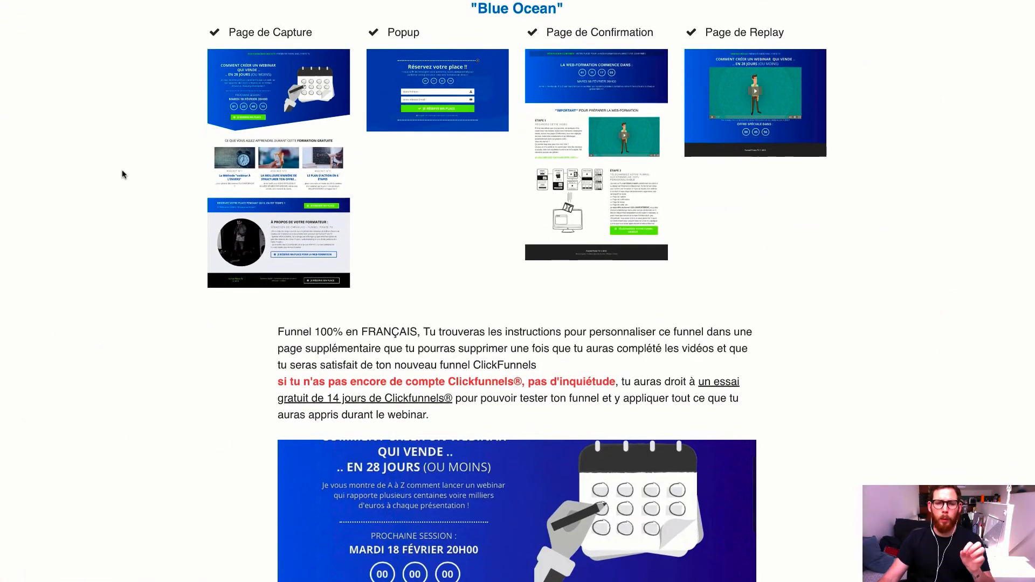
{"action": "scroll", "coordinate": [122, 174], "scroll_direction": "down", "scroll_amount": 20}
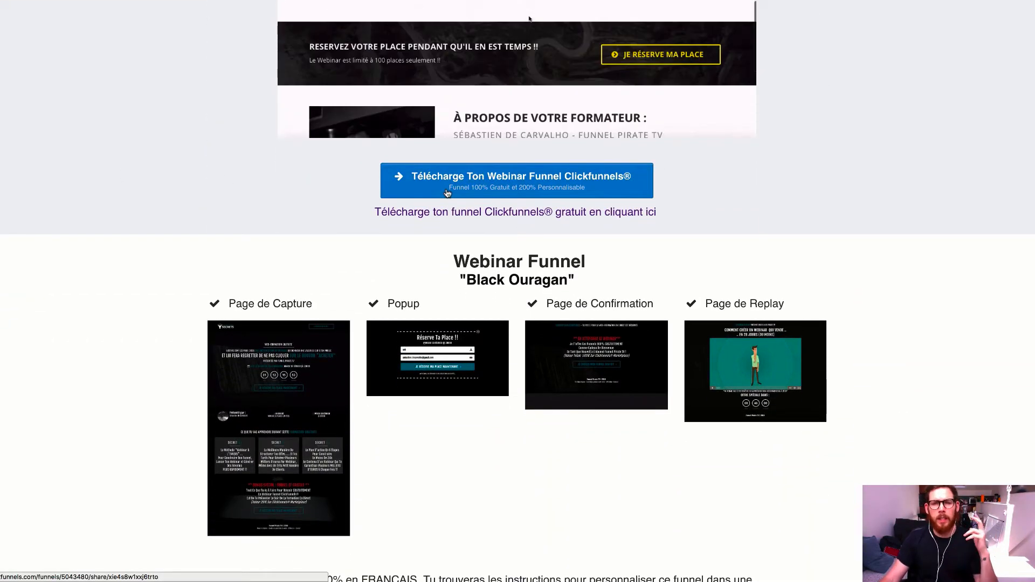
{"action": "scroll", "coordinate": [180, 182], "scroll_direction": "down", "scroll_amount": 6}
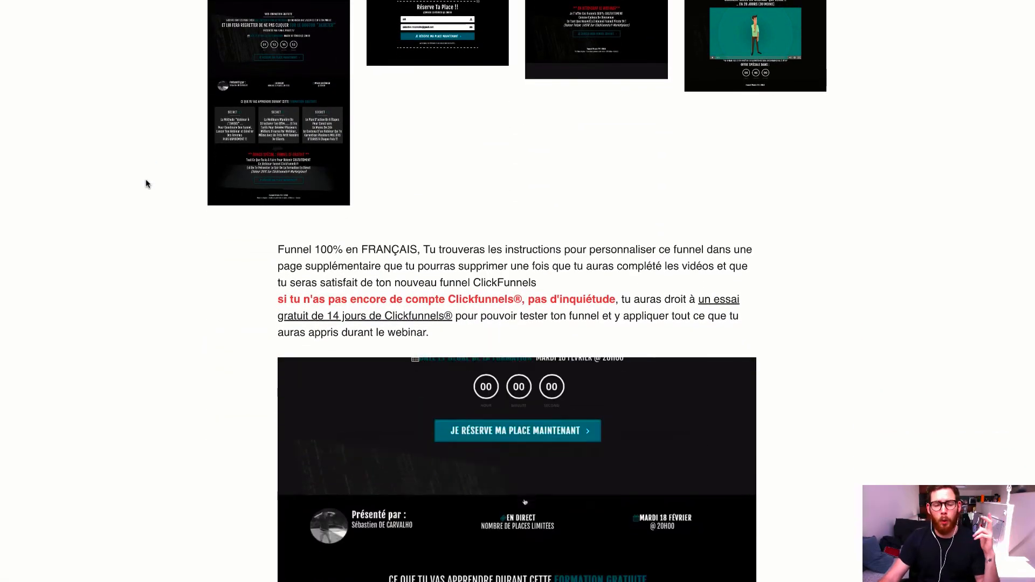
{"action": "scroll", "coordinate": [145, 183], "scroll_direction": "down", "scroll_amount": 10}
{"action": "scroll", "coordinate": [144, 181], "scroll_direction": "down", "scroll_amount": 20}
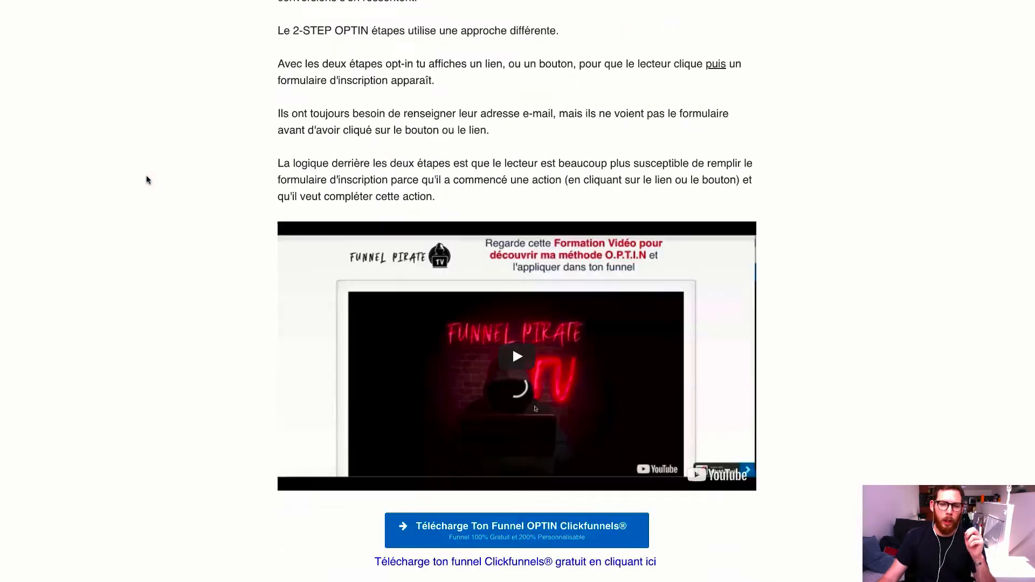
{"action": "scroll", "coordinate": [147, 180], "scroll_direction": "down", "scroll_amount": 14}
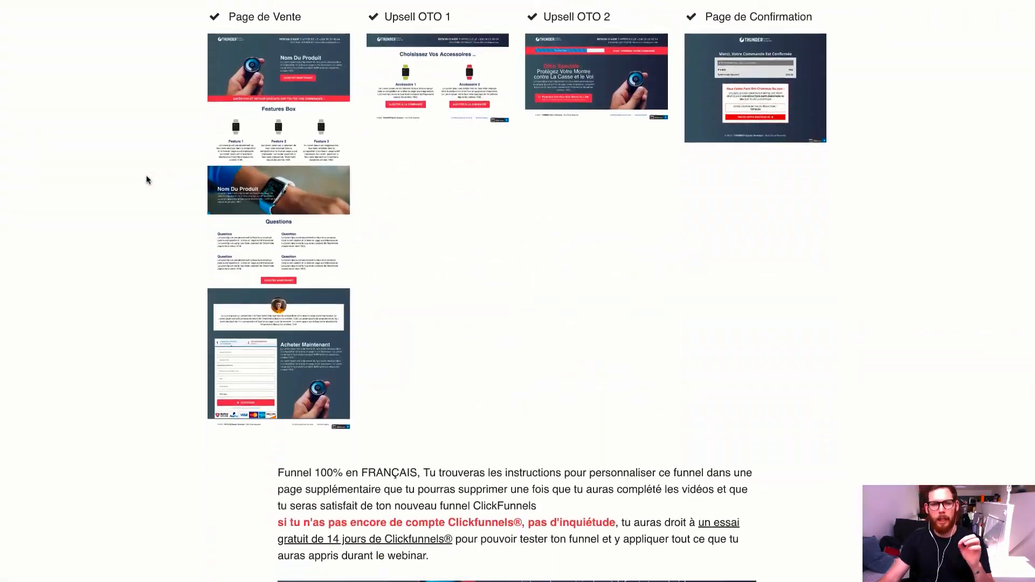
{"action": "scroll", "coordinate": [147, 180], "scroll_direction": "down", "scroll_amount": 3}
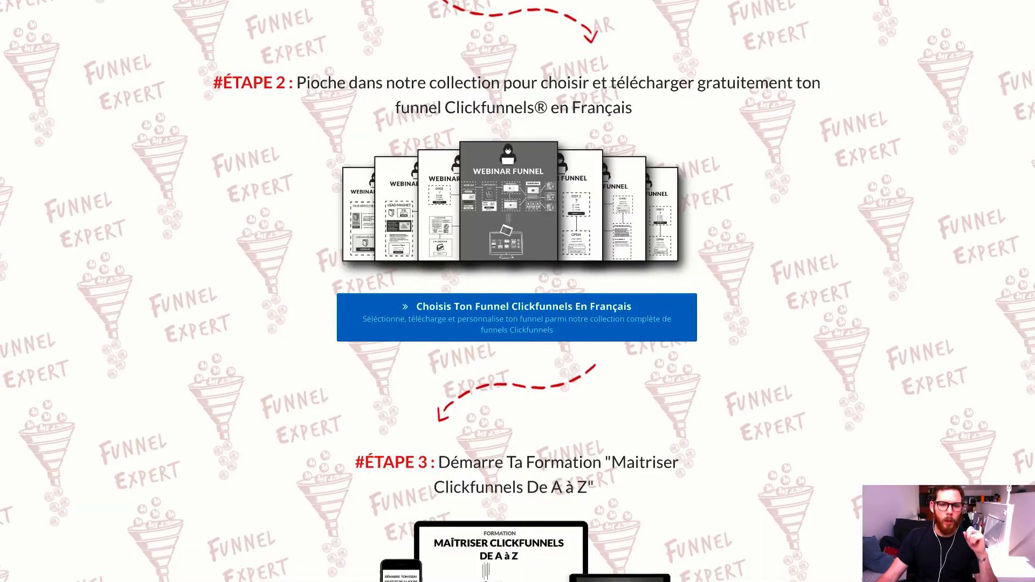
{"action": "scroll", "coordinate": [133, 8], "scroll_direction": "down", "scroll_amount": 4}
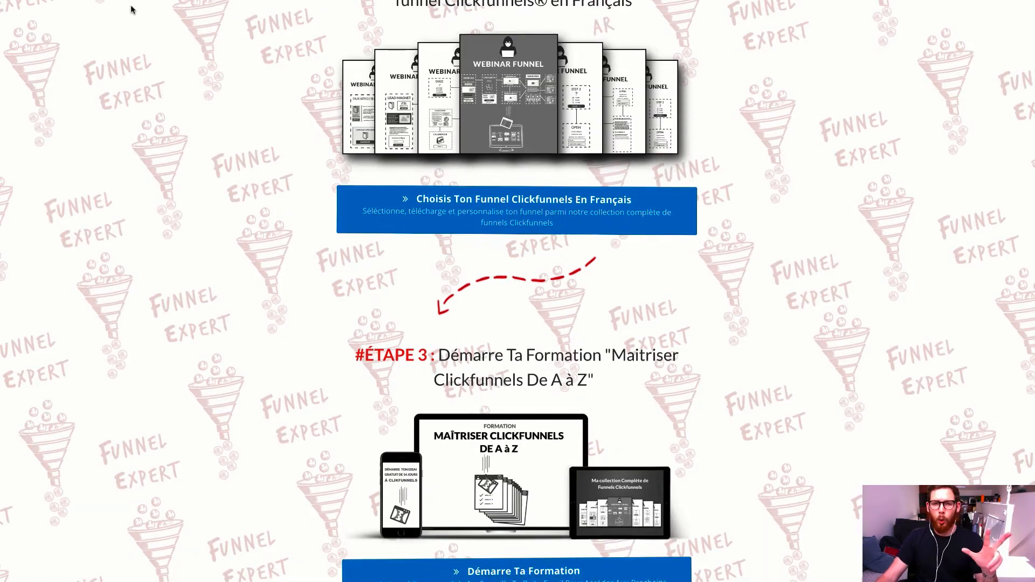